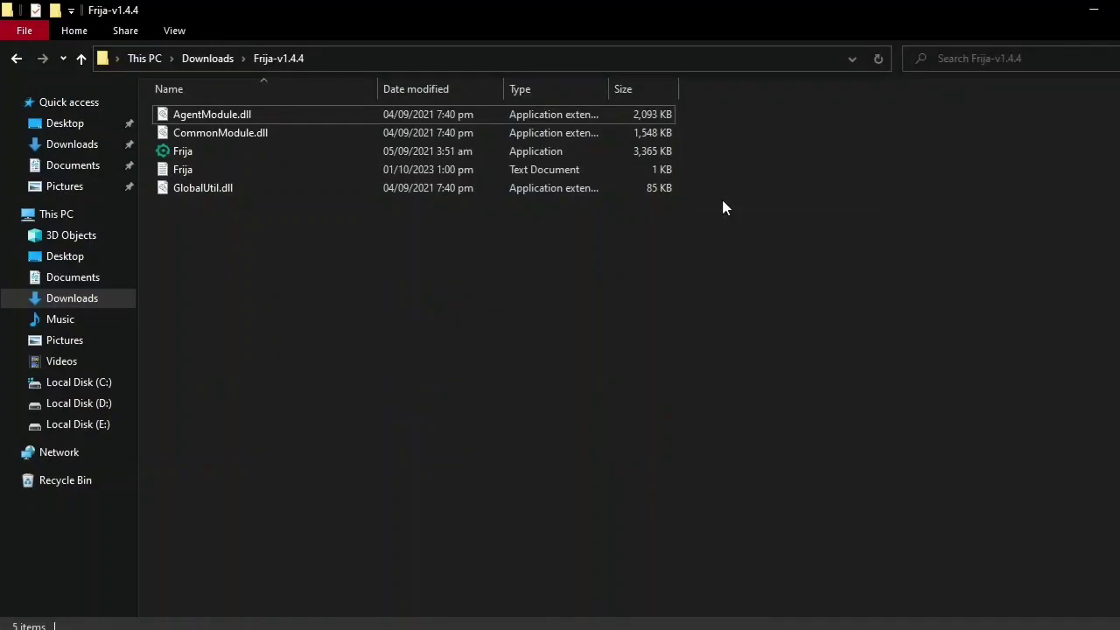
Launch the Frija application from the Frija-v1.4.4 folder and start its required update.
click(172, 153)
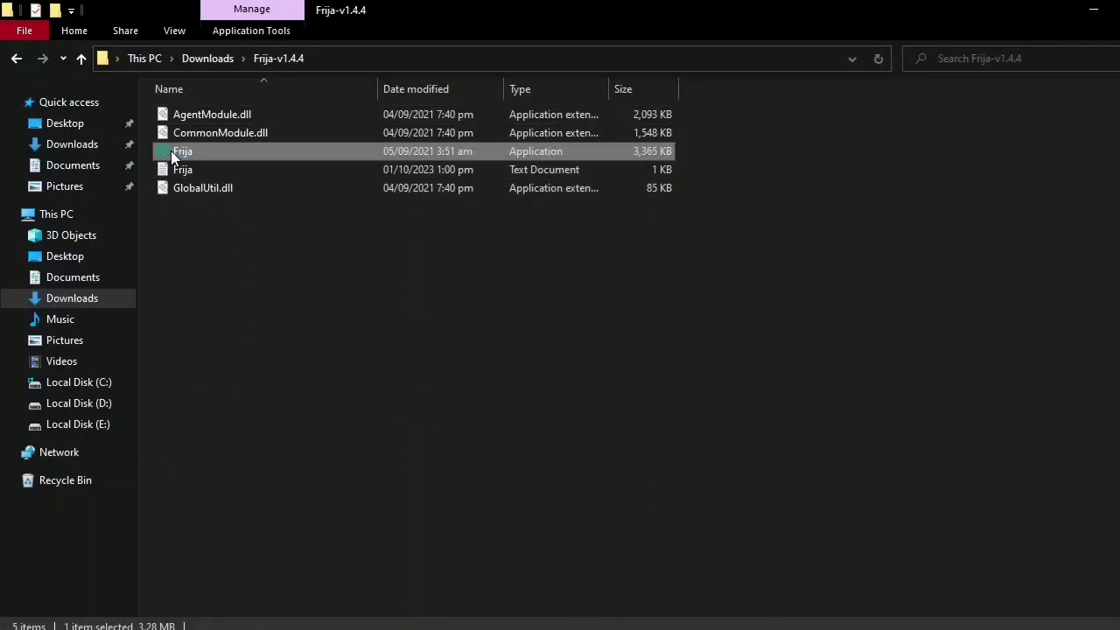
double_click(170, 151)
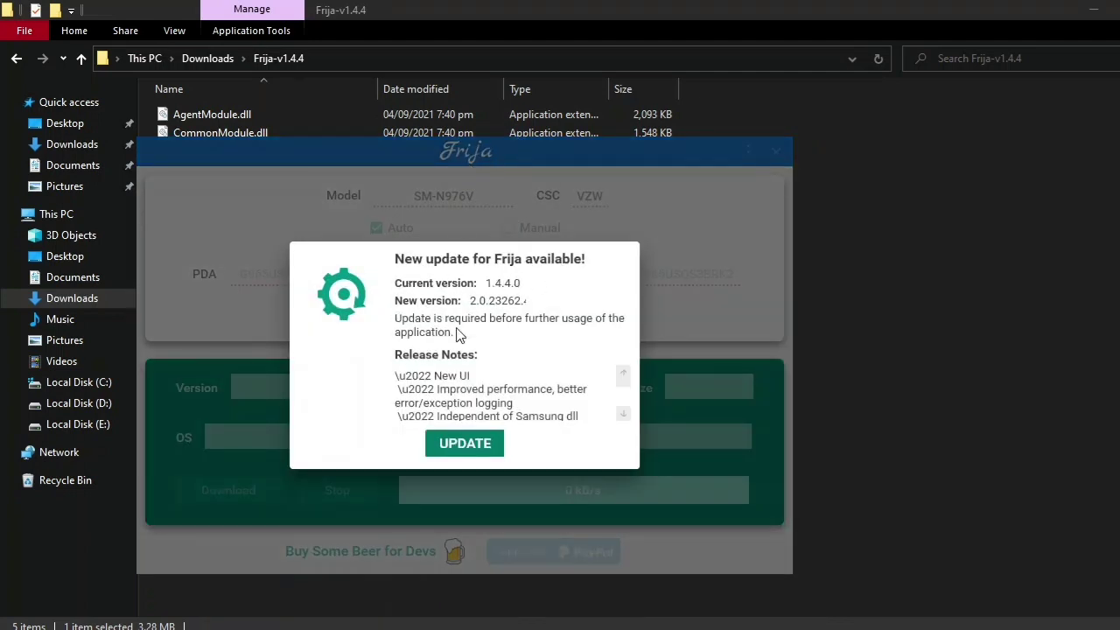
click(463, 444)
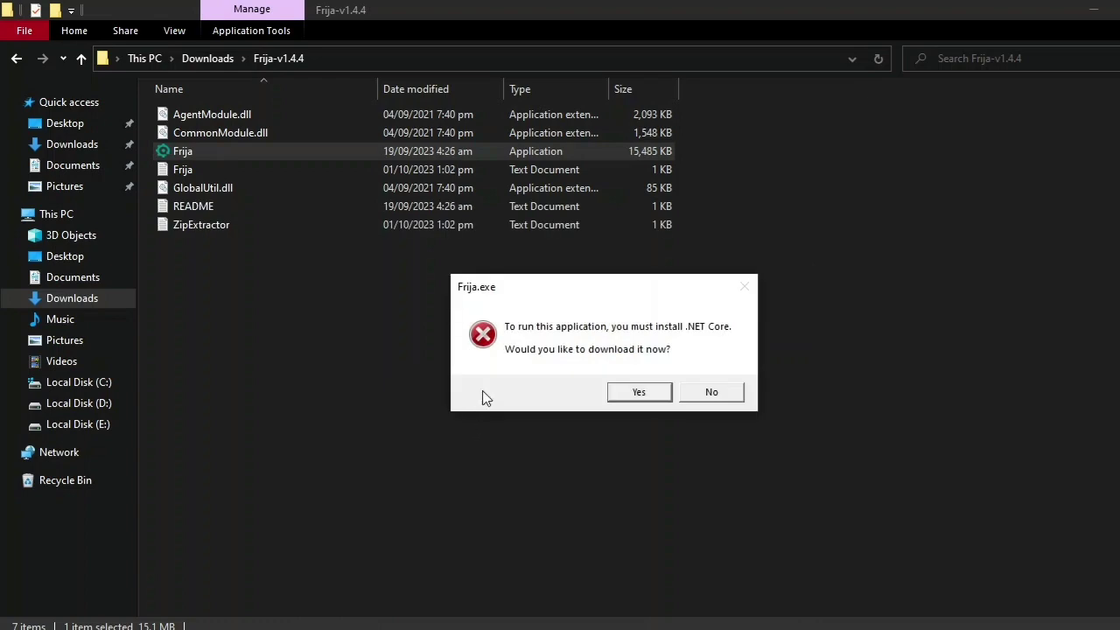
Download the required .NET Core runtime, skipping the website survey, and install Microsoft Windows Desktop Runtime 3.1.32 (x86).
click(634, 393)
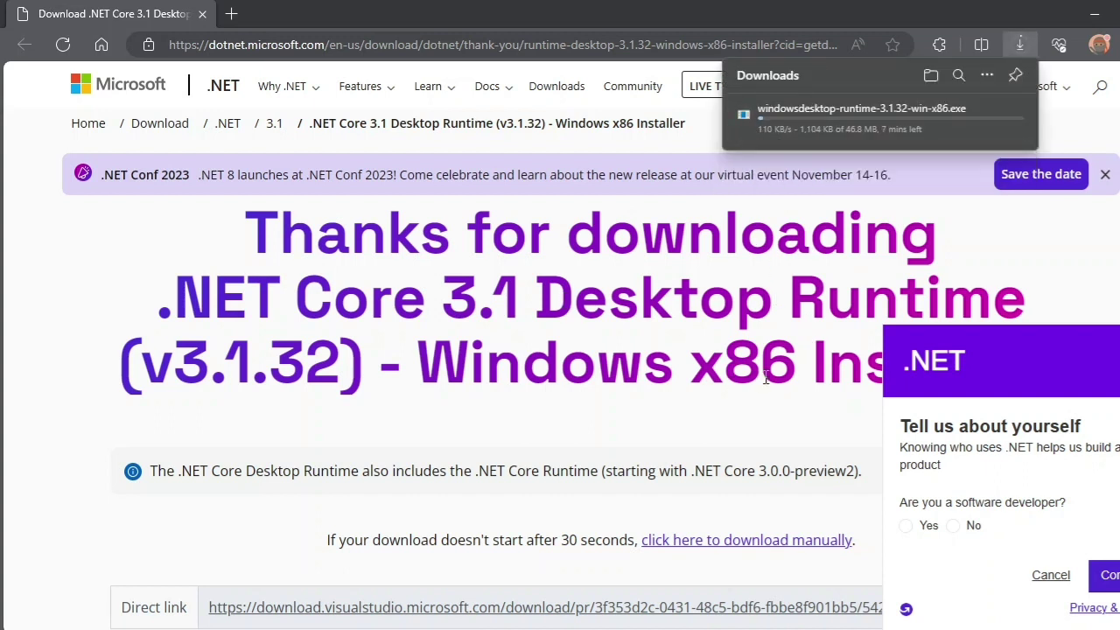
click(1050, 577)
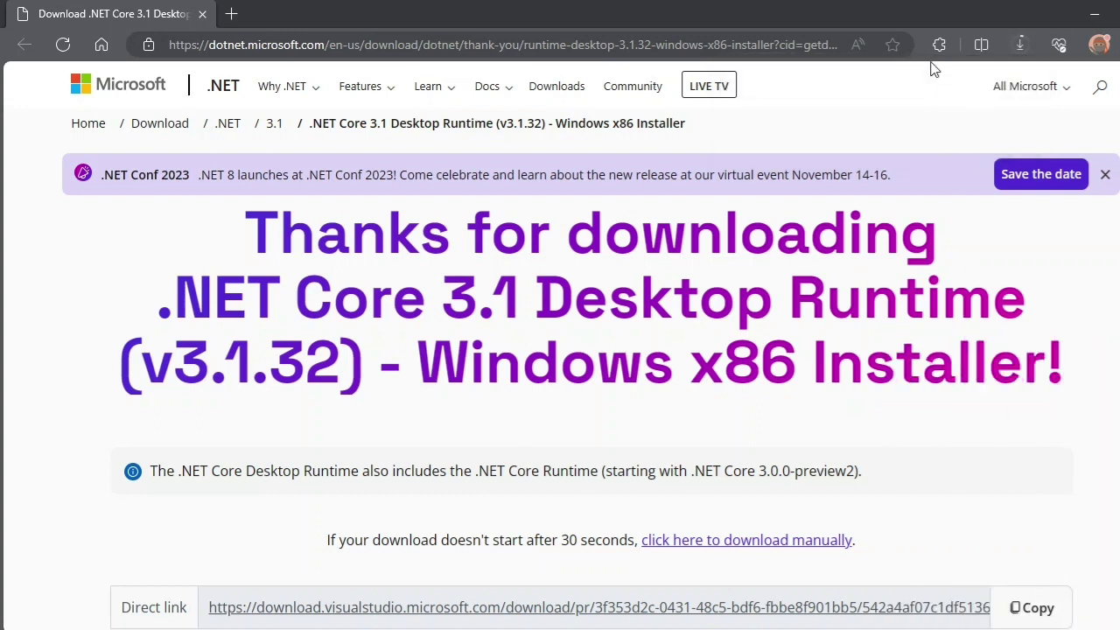
click(1026, 46)
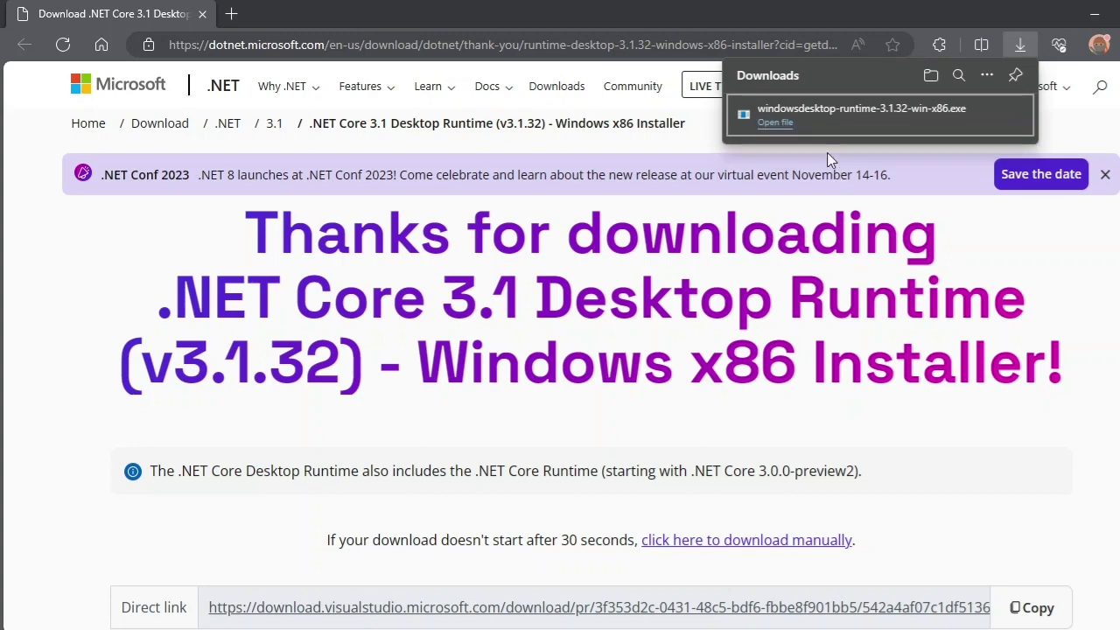
click(776, 123)
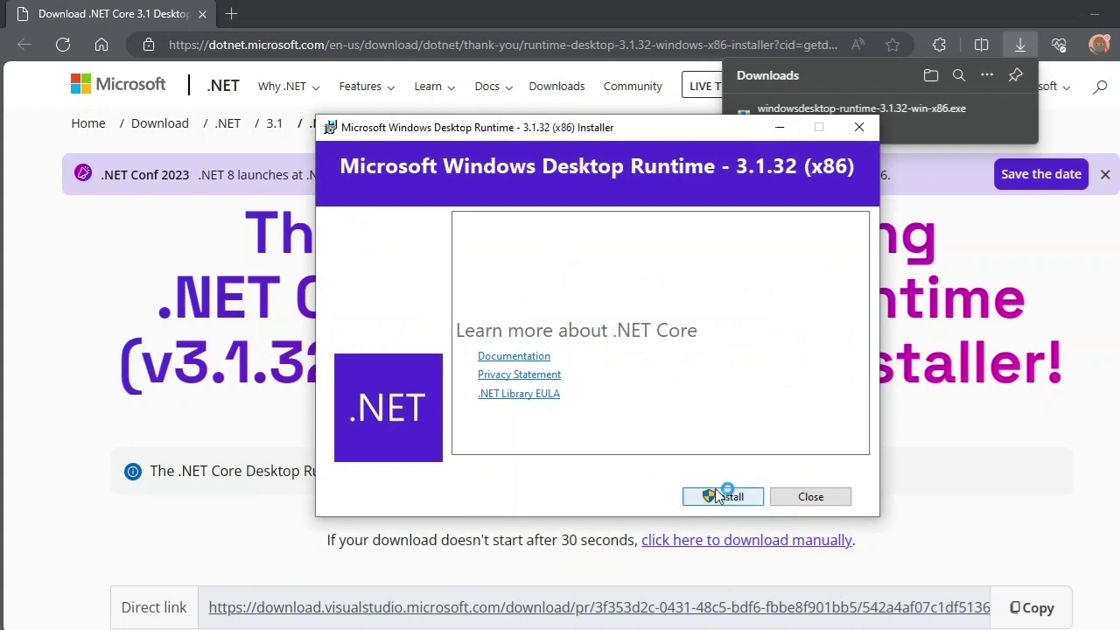
click(725, 496)
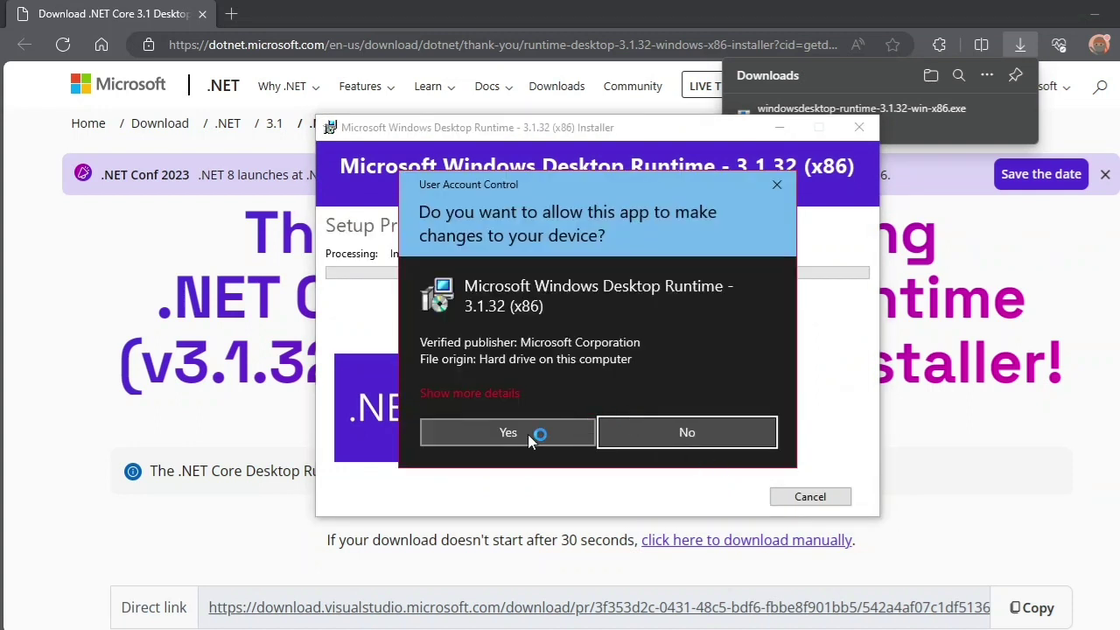
click(525, 433)
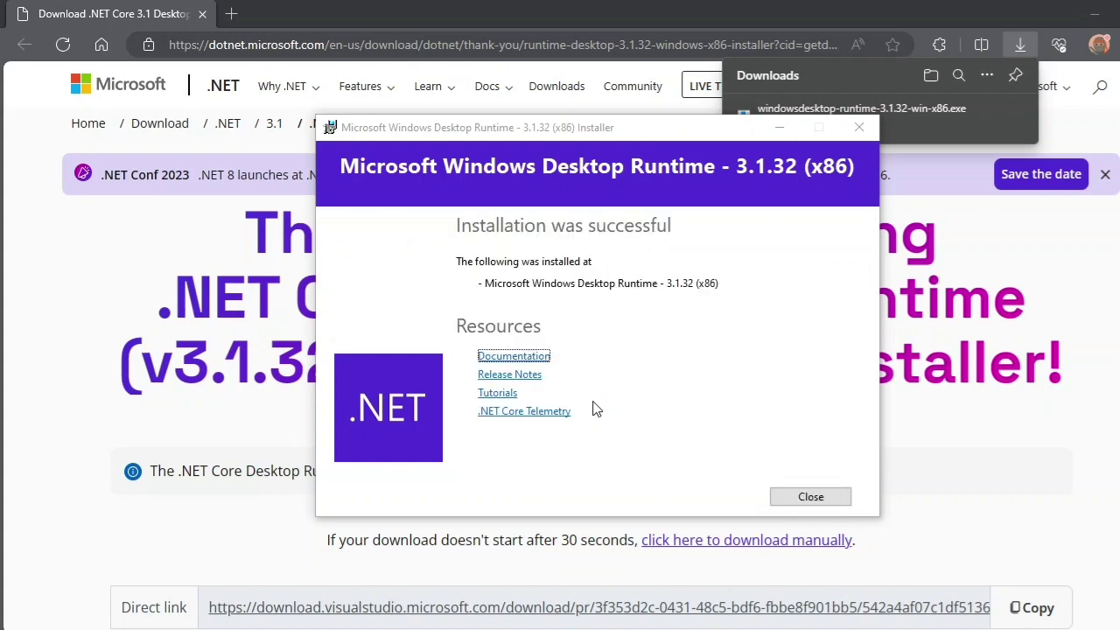
click(804, 502)
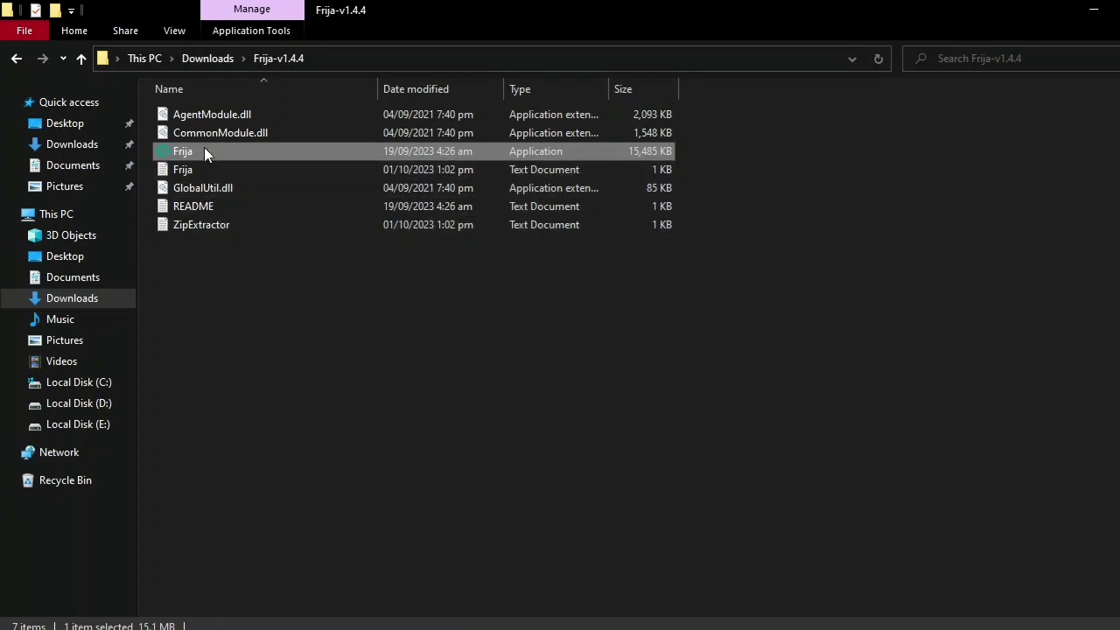
Reopen the Frija-v1.4.4 folder from Downloads, with its three DLL files removed, and refresh the file listing.
click(207, 59)
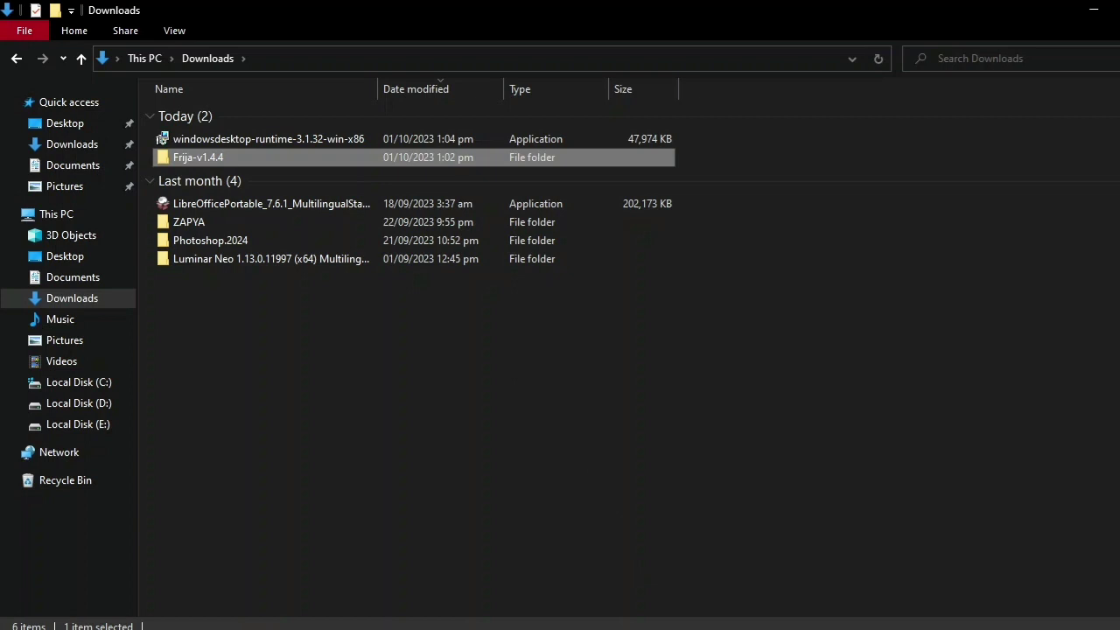
click(203, 150)
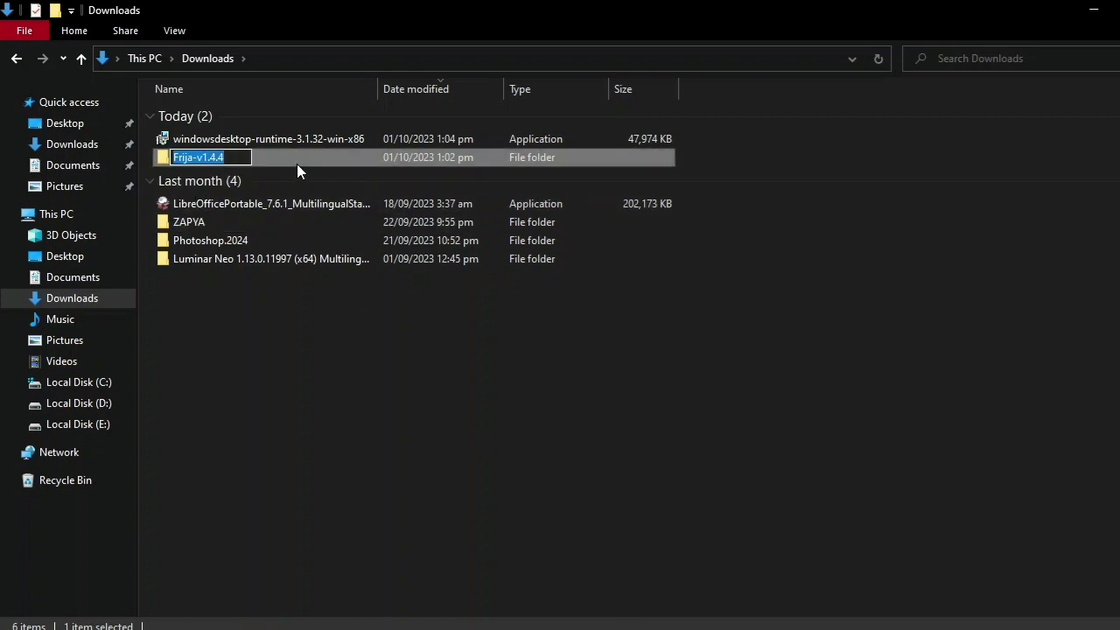
double_click(298, 162)
double_click(194, 153)
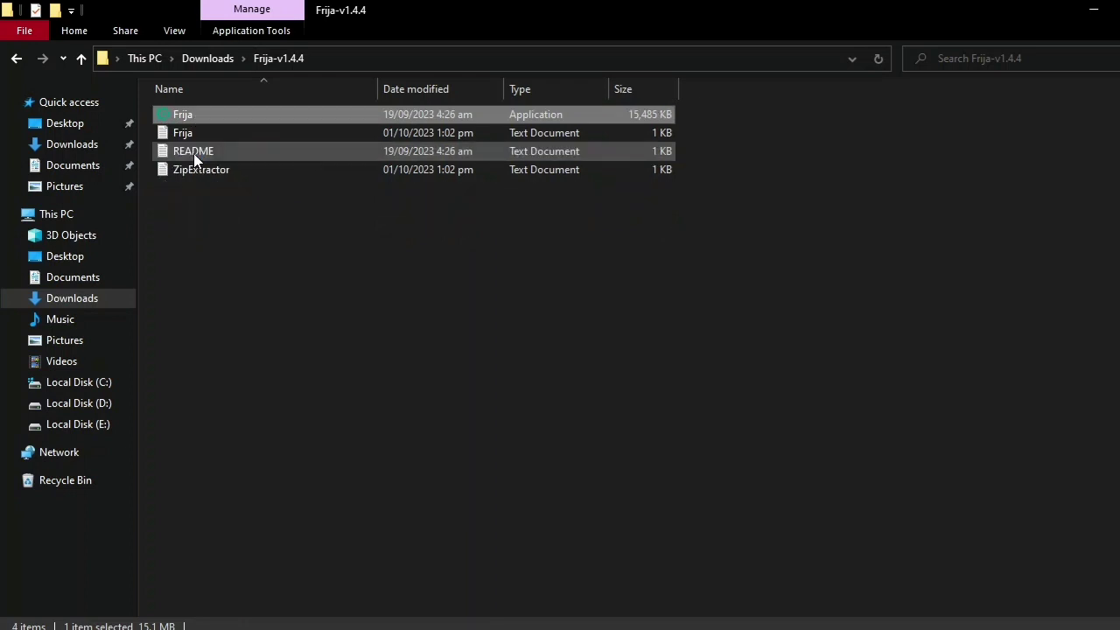
right_click(281, 260)
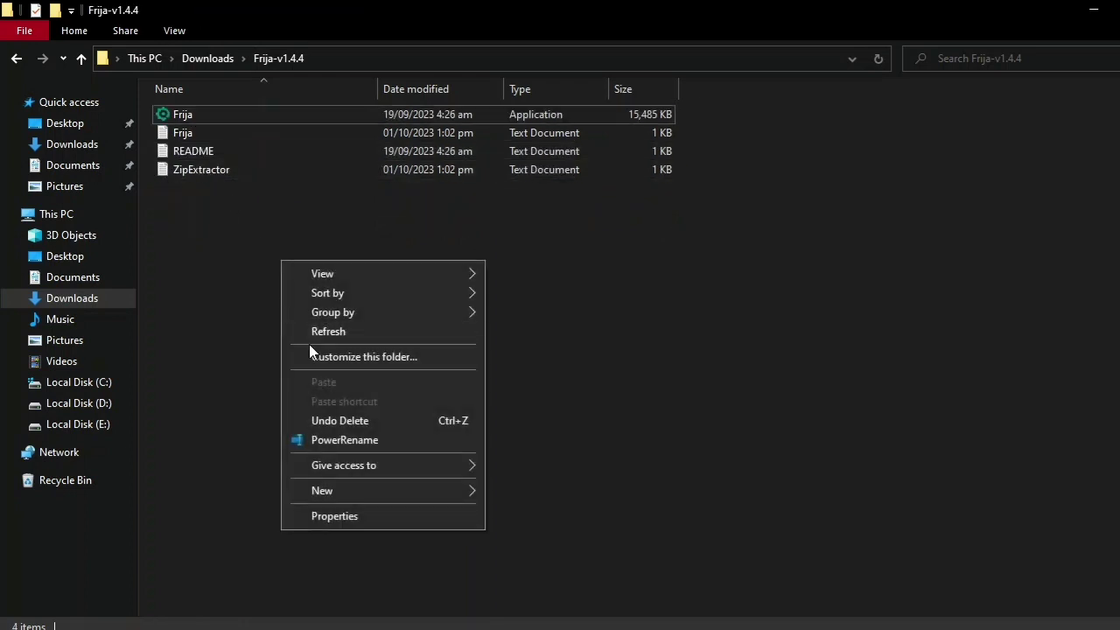
click(315, 332)
Launch the updated Frija application and dismiss its Discord invitation.
double_click(175, 114)
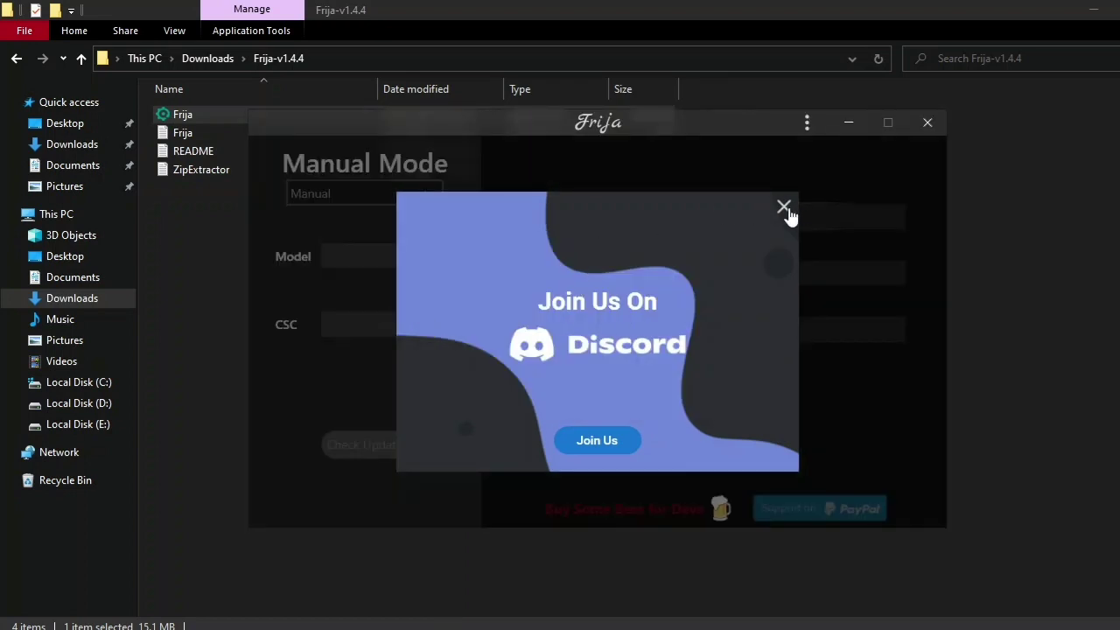
click(778, 212)
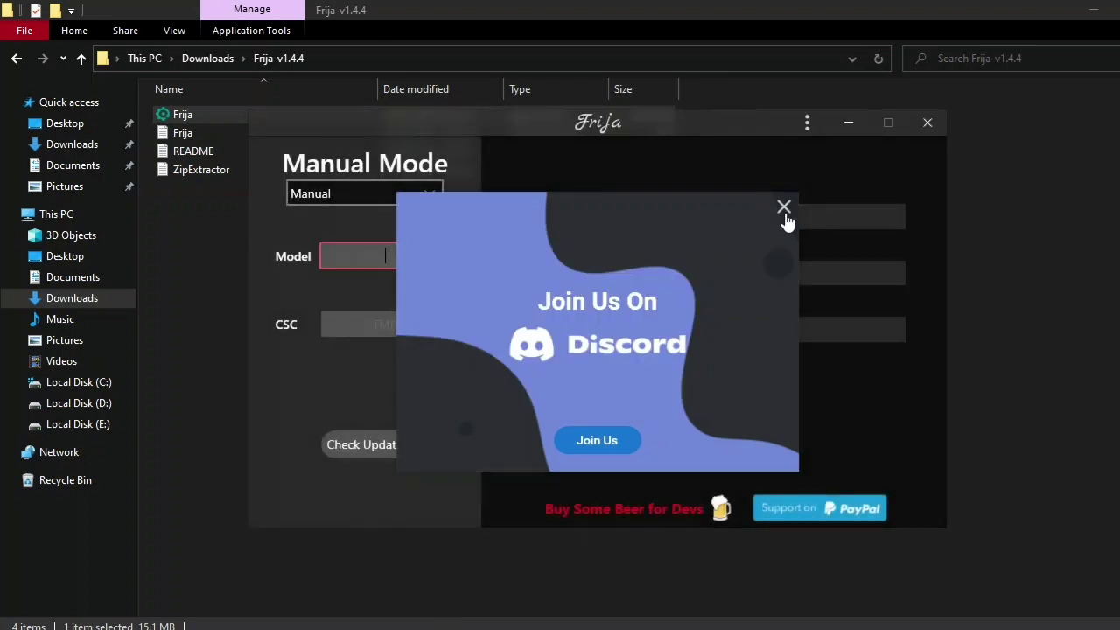
click(781, 210)
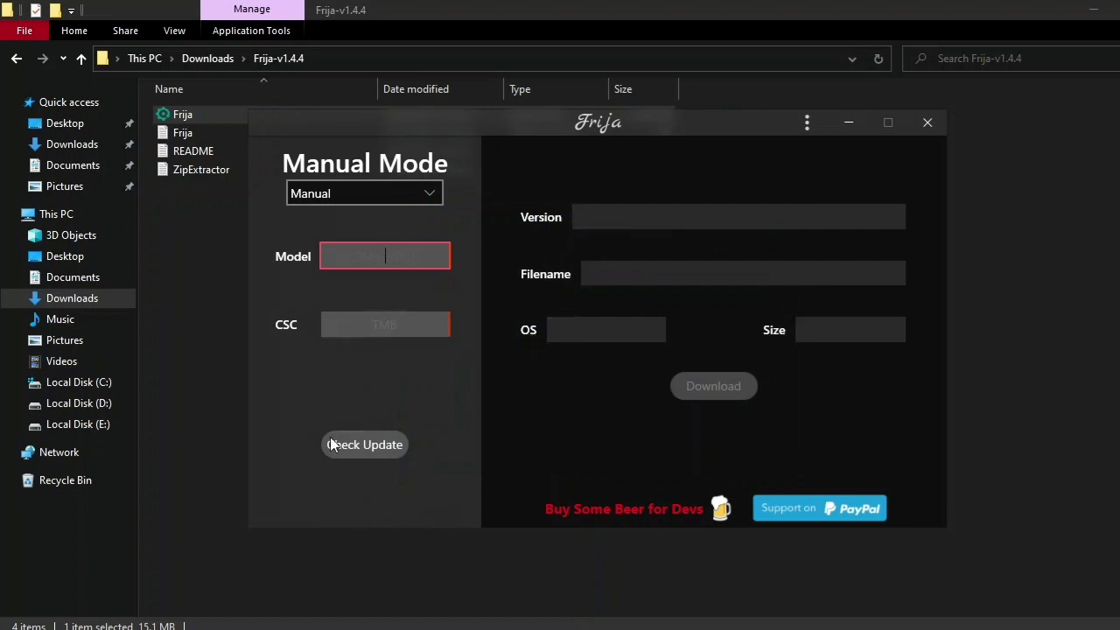
Look at the Auto (Experimental) and Manual (Legacy) modes, and return to Manual mode.
click(375, 188)
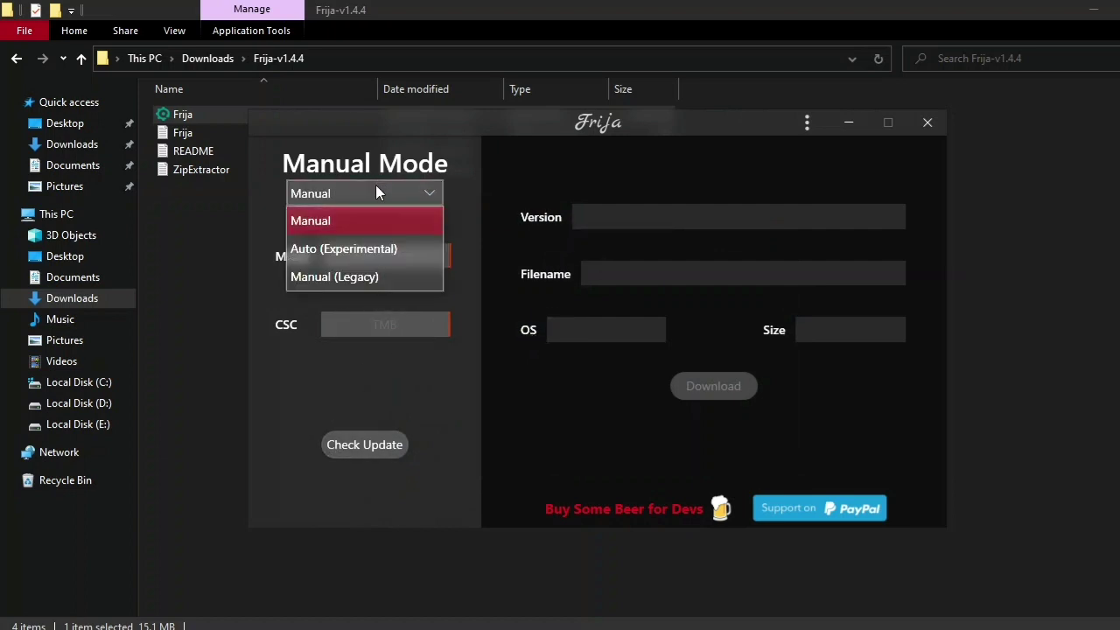
click(383, 249)
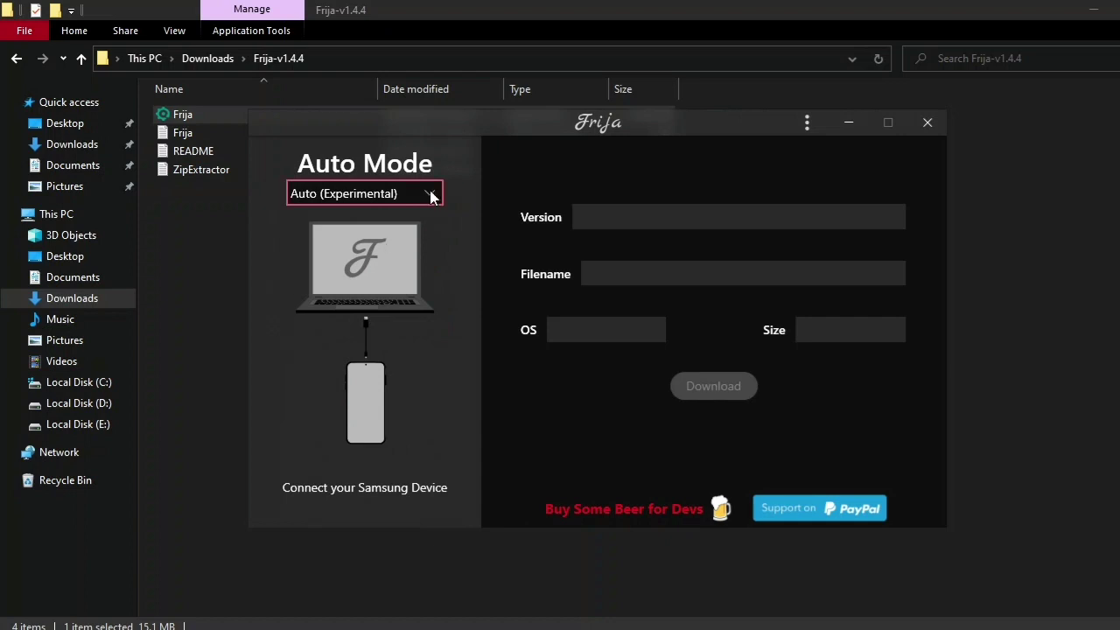
click(430, 196)
click(391, 287)
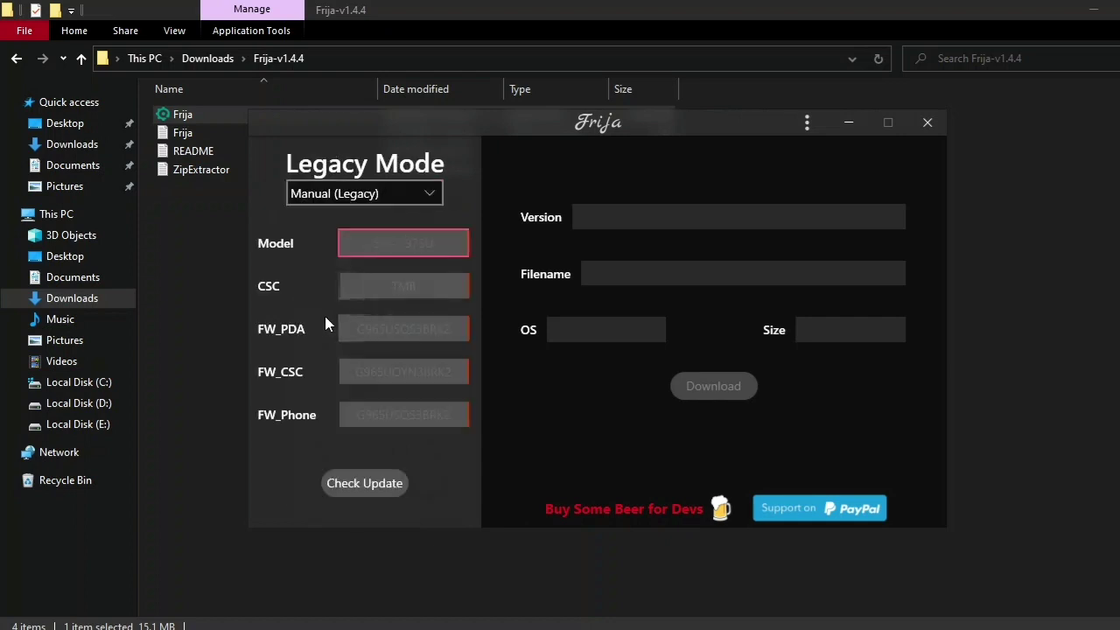
click(428, 196)
click(402, 225)
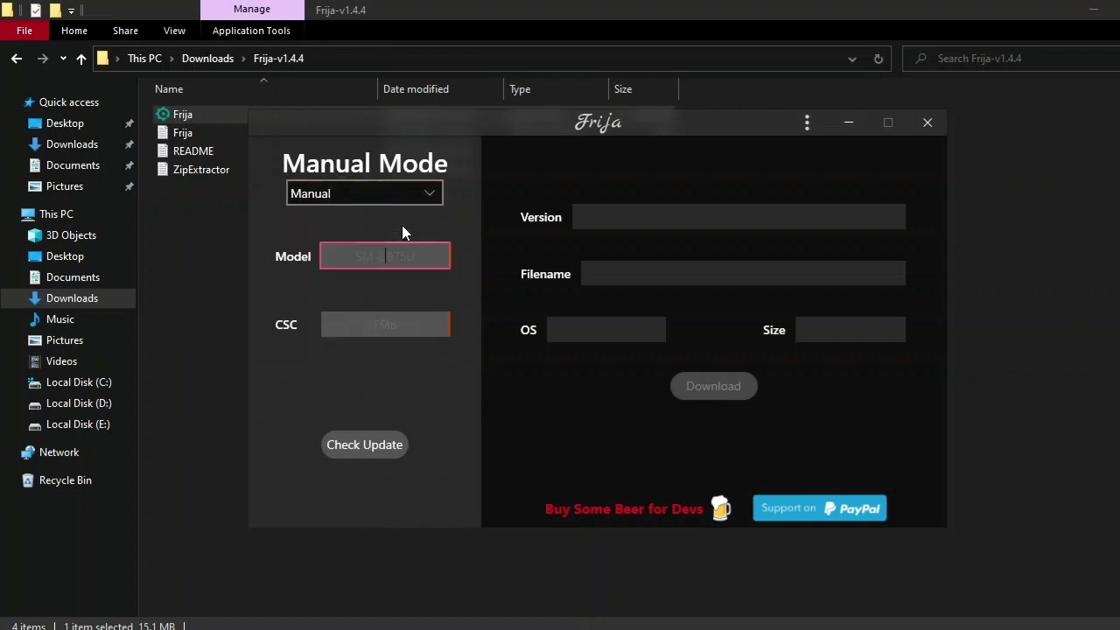
Check for firmware updates for model SM-N960F with CSC PAK.
click(396, 256)
text(SM-N90F)
key(BackSpace)
key(BackSpace)
text(60F)
key(Tab)
text(PAK)
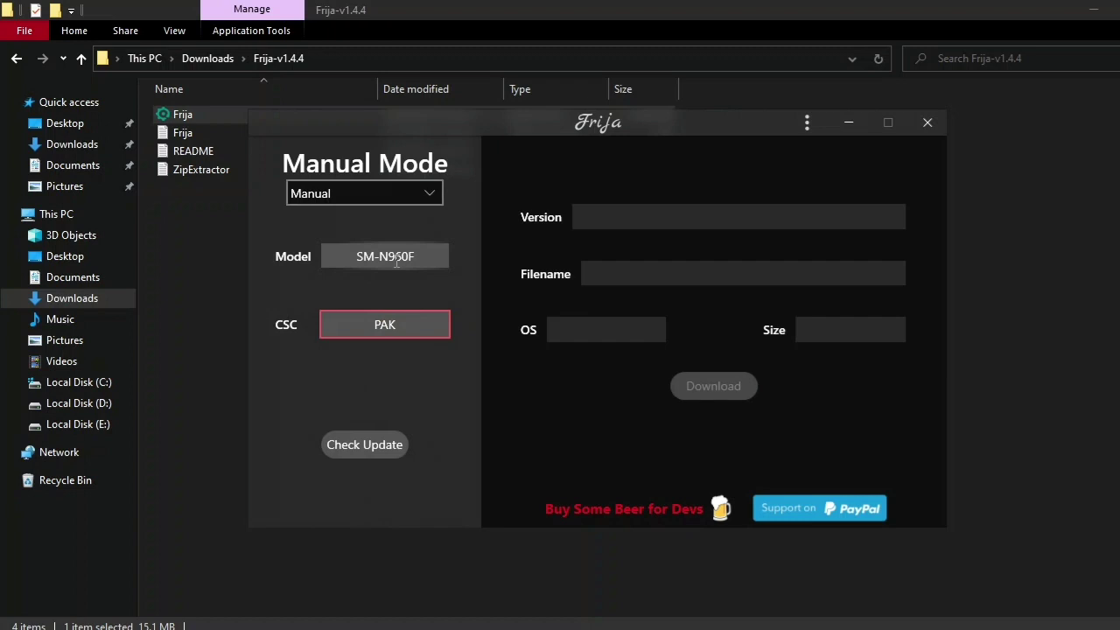
click(365, 455)
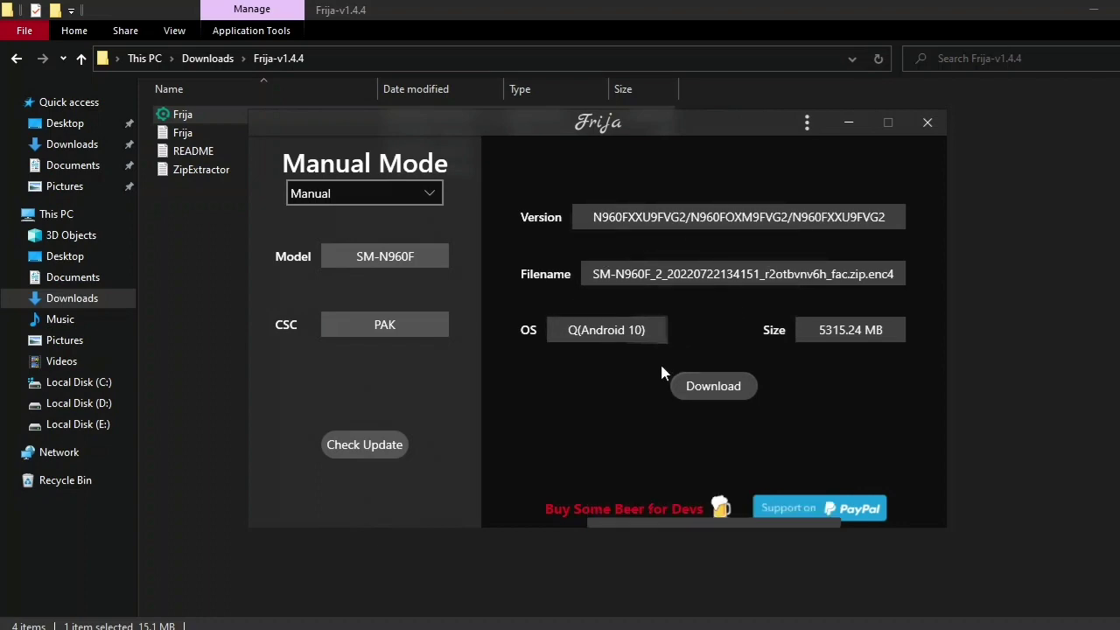
Start downloading the SM-N960F firmware to the Downloads folder under its suggested name, and close the extra empty Frija window.
click(711, 388)
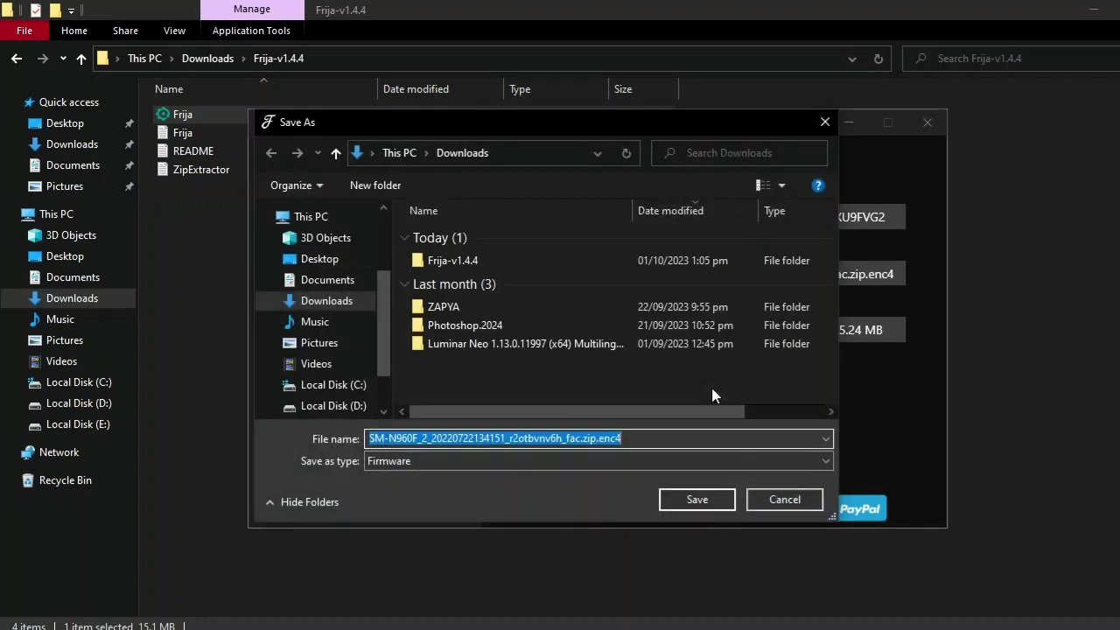
click(688, 505)
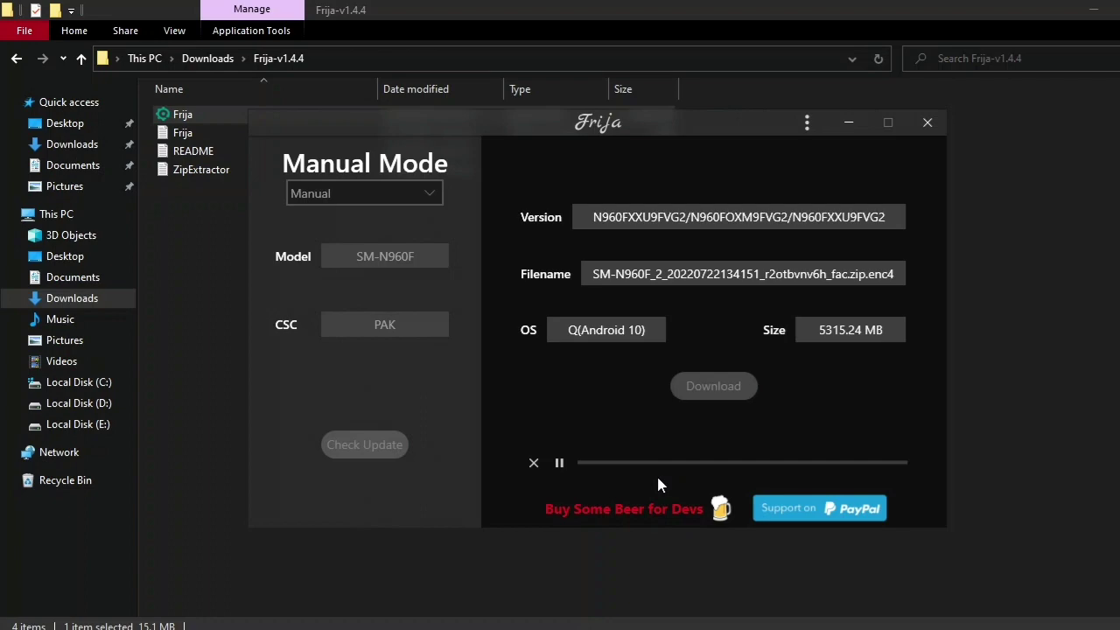
mouse_move(708, 623)
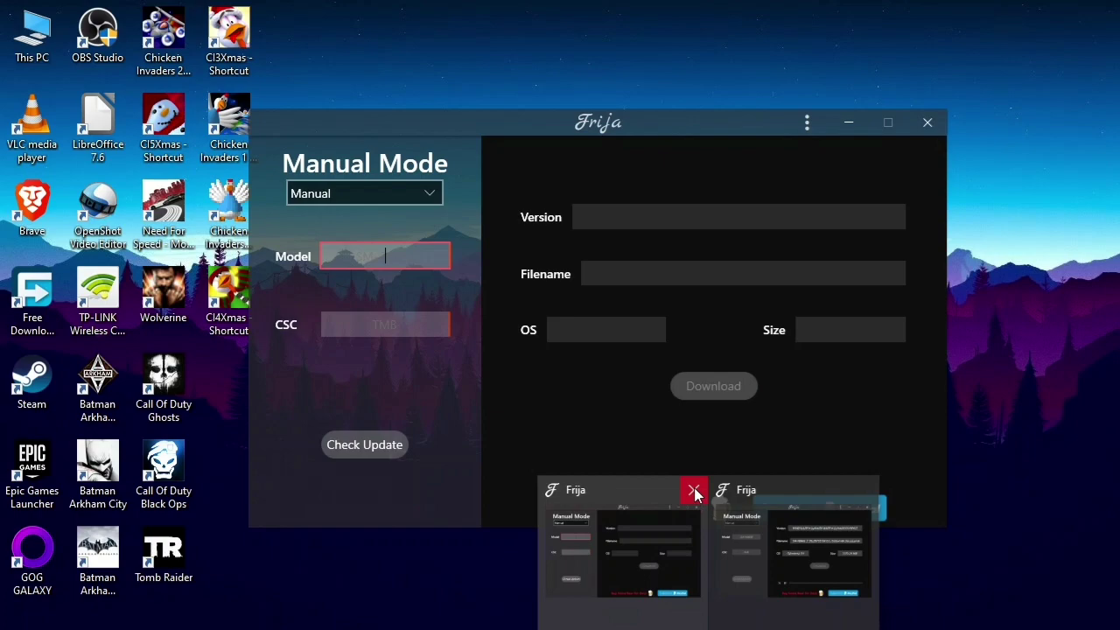
click(695, 492)
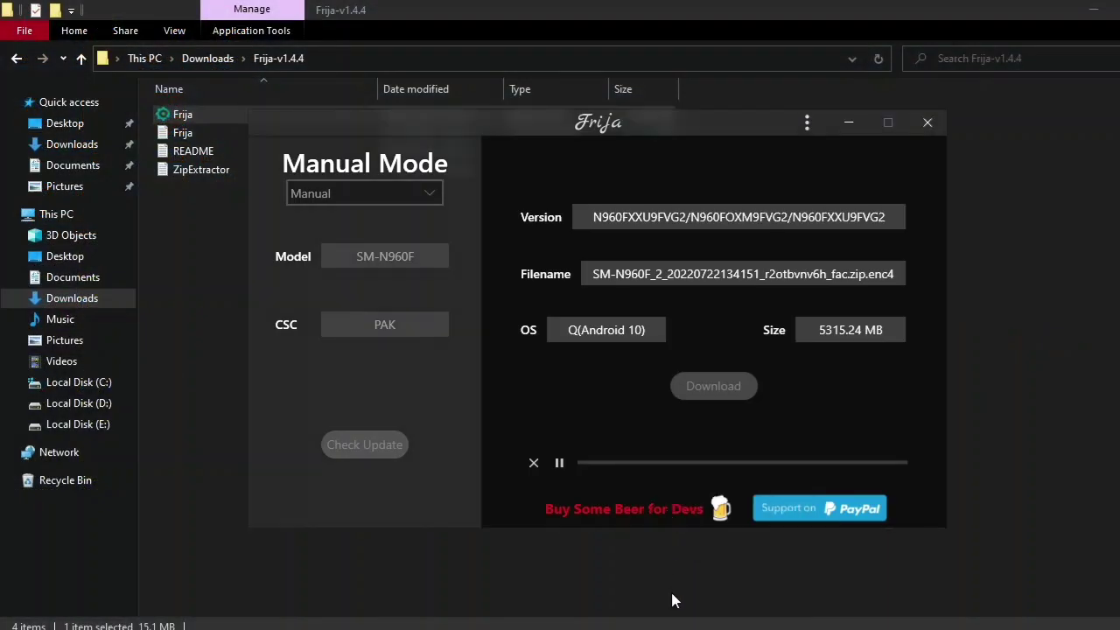